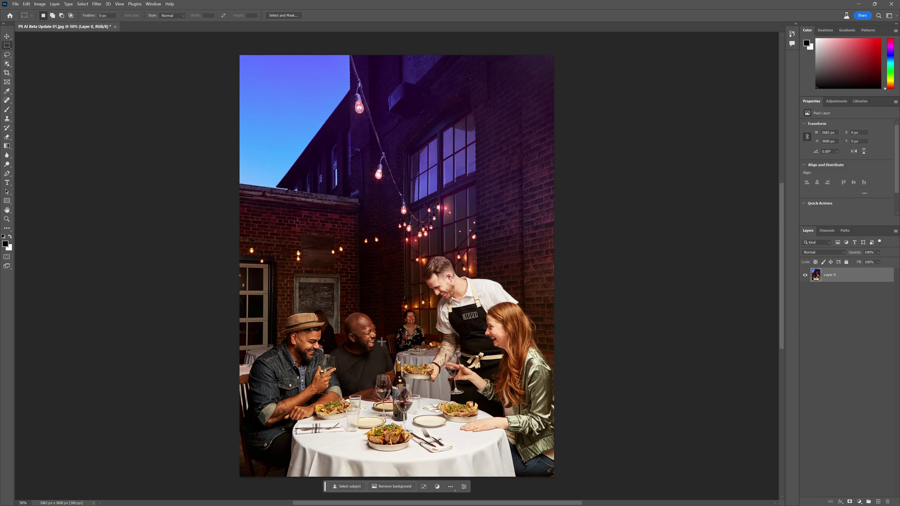
Select the seated woman at the back table and run Generative Fill with an empty prompt
left_click(391, 305)
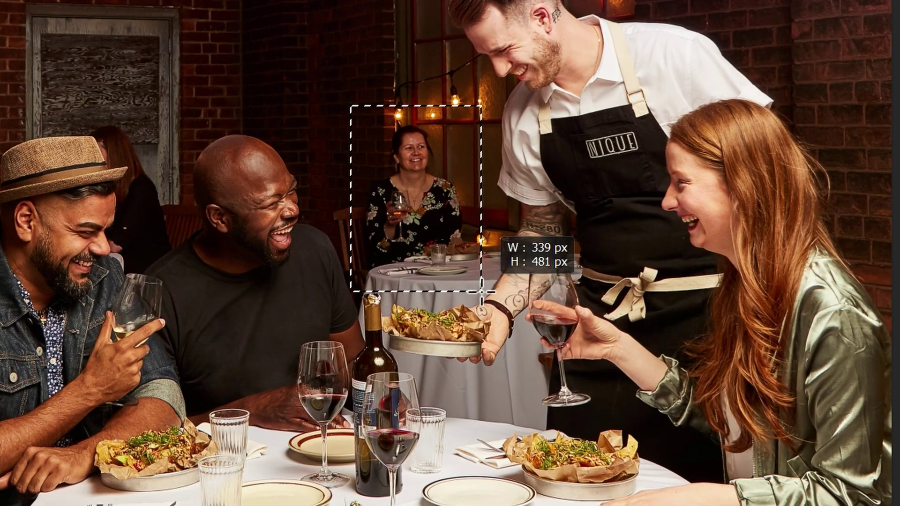
left_click_drag(482, 291, 481, 292)
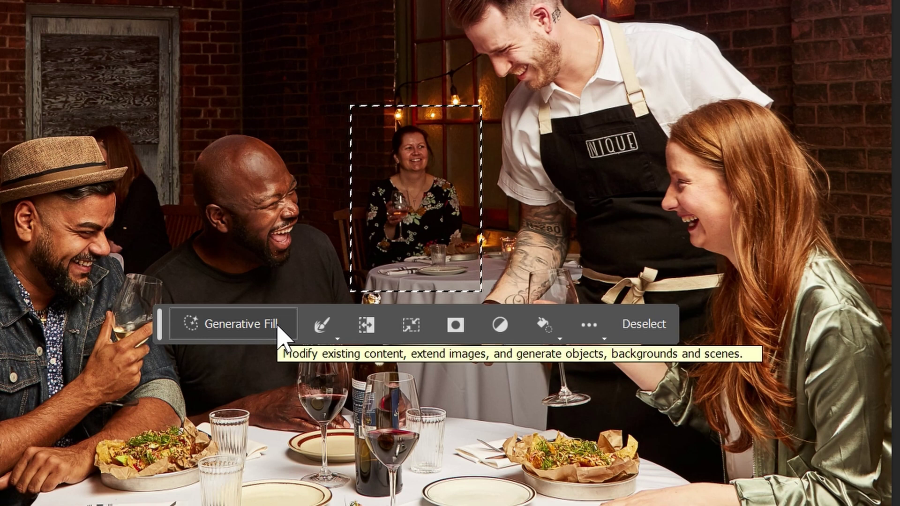
left_click(278, 327)
left_click(566, 332)
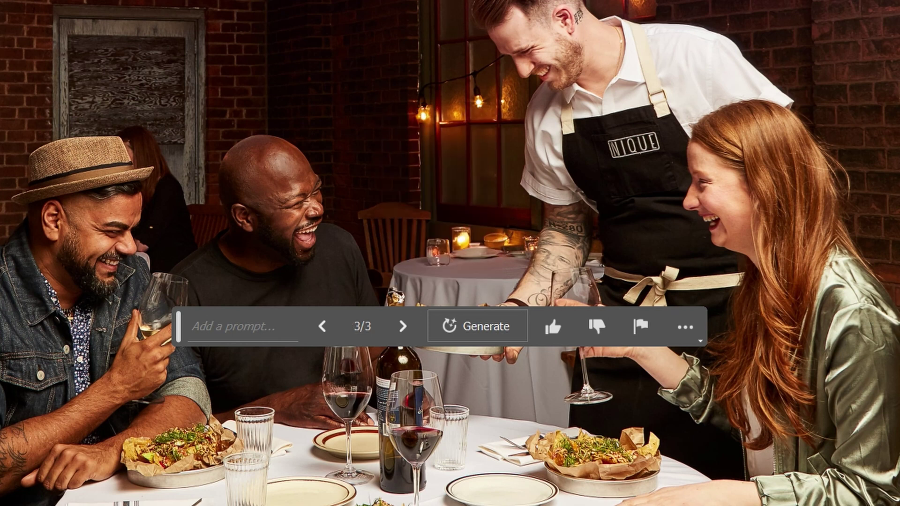
key("z")
left_click(428, 176)
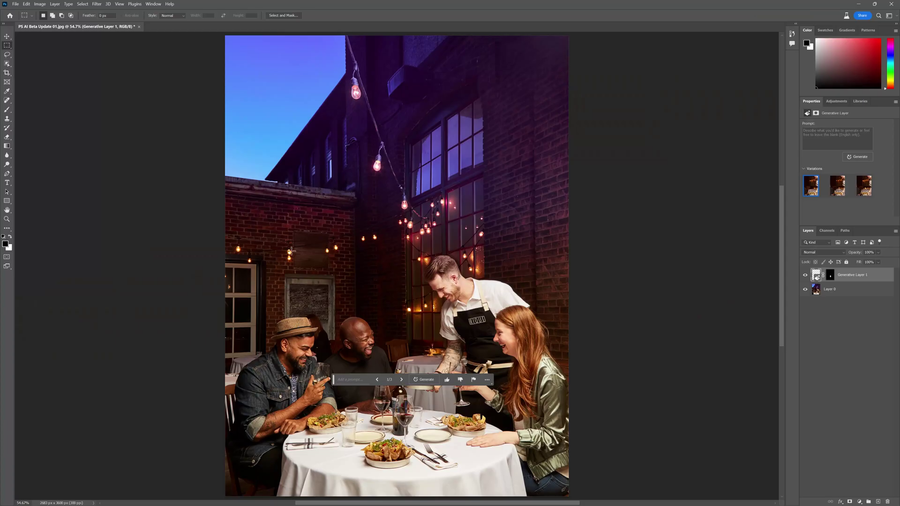
Replace the wooden board with plain brick and string lights, keeping variation 1, then zoom out
left_click_drag(288, 229, 463, 392)
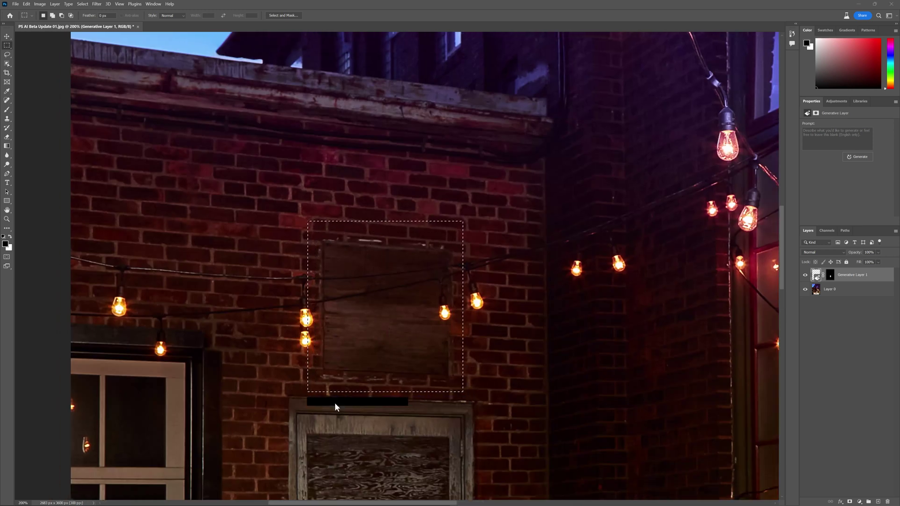
left_click(428, 403)
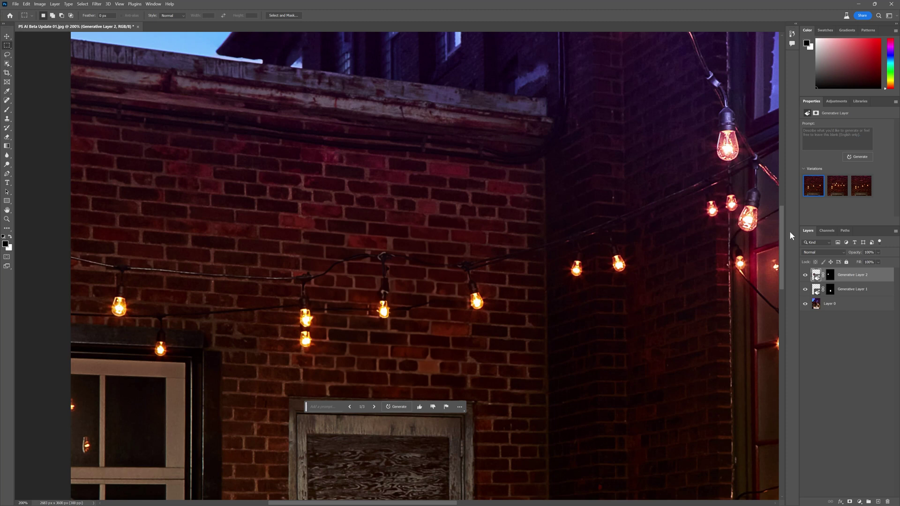
left_click(838, 194)
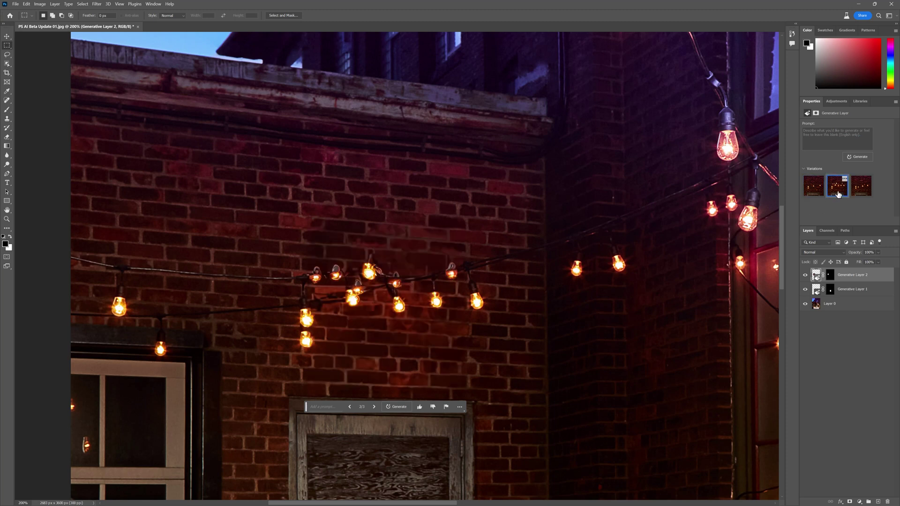
left_click(856, 192)
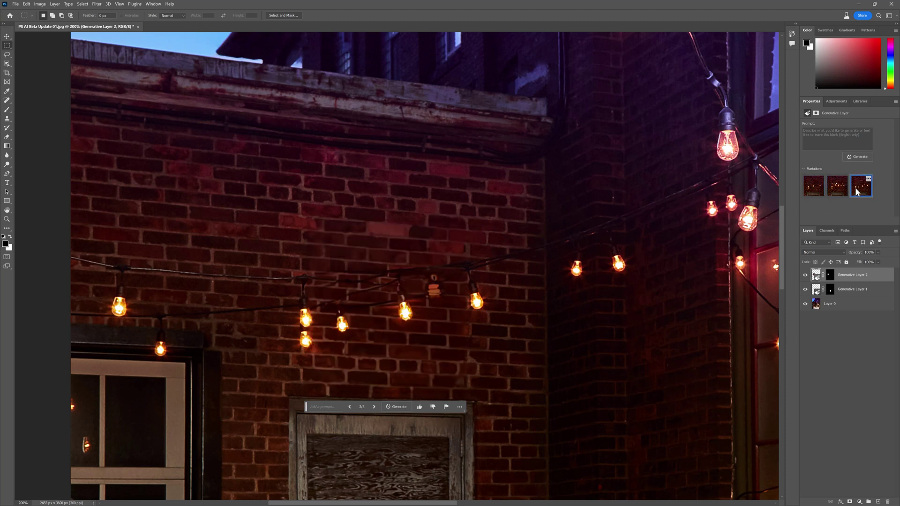
left_click(810, 194)
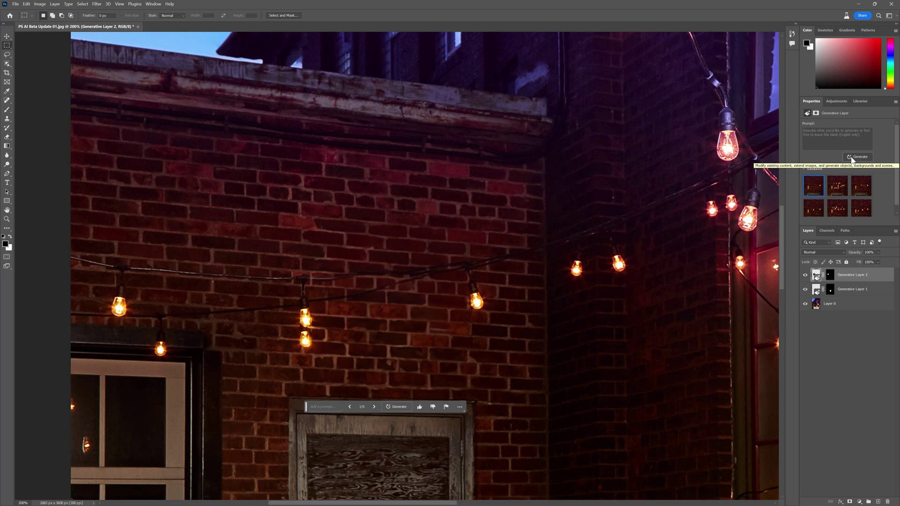
key("ctrl+minus")
key("ctrl+minus")
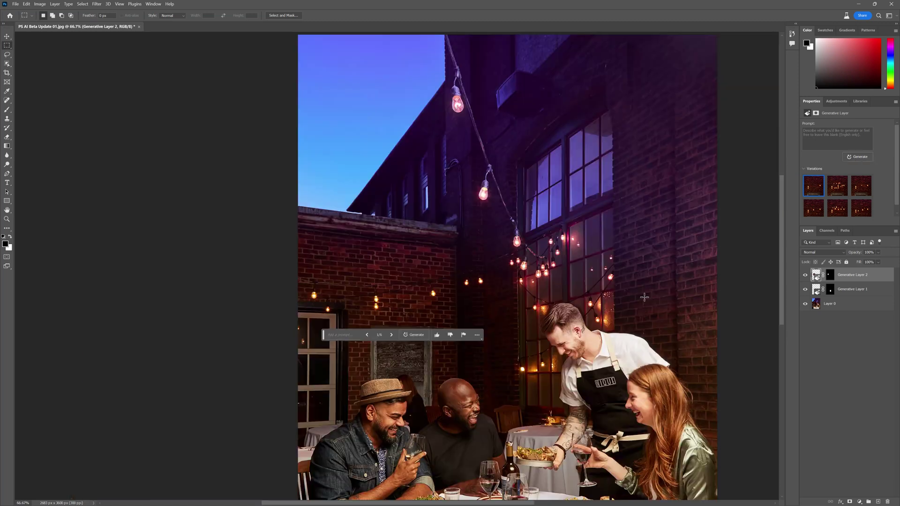
scroll(633, 305, "down", 2)
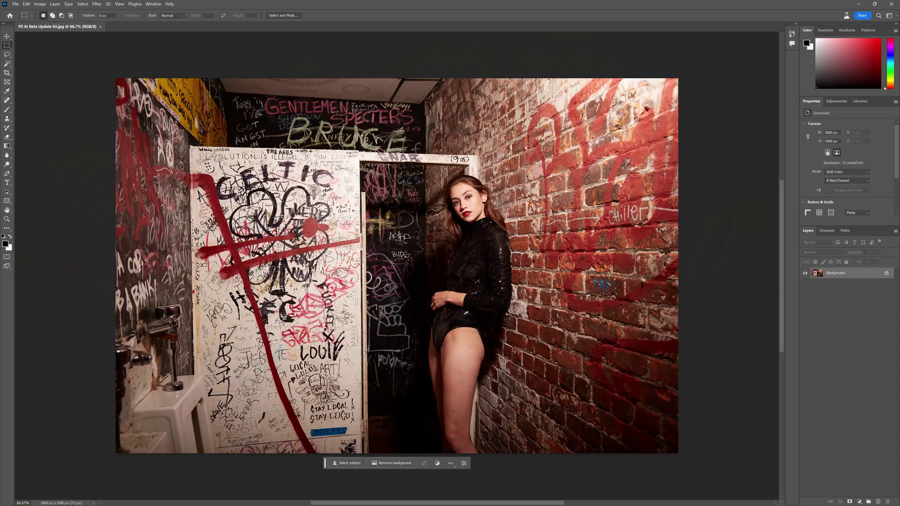
Unlock the Background layer and crop the canvas larger to the right and bottom
left_click(887, 273)
key("c")
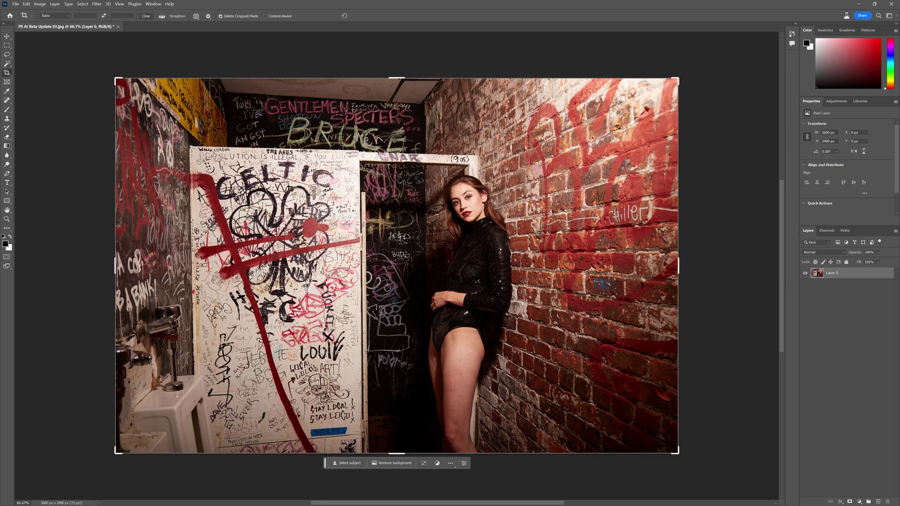
left_click_drag(675, 451, 660, 399)
key("ctrl+minus")
key("ctrl+minus")
key("Return")
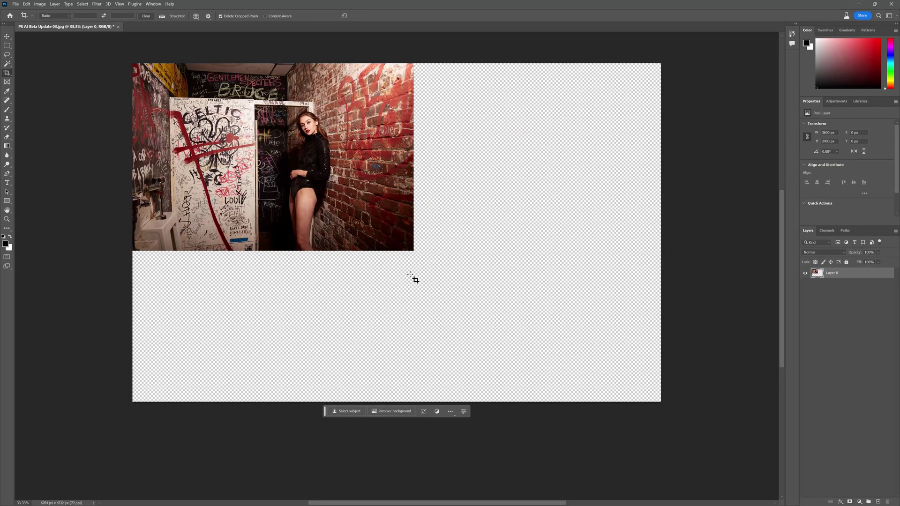
Select the empty canvas area and Generative Fill it with graffiti walls, choosing variation 1
key("v")
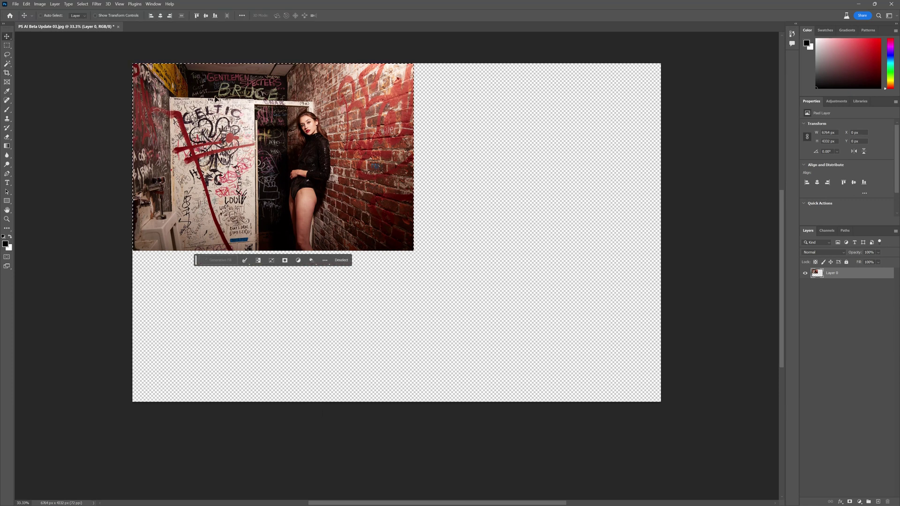
key("ctrl+a")
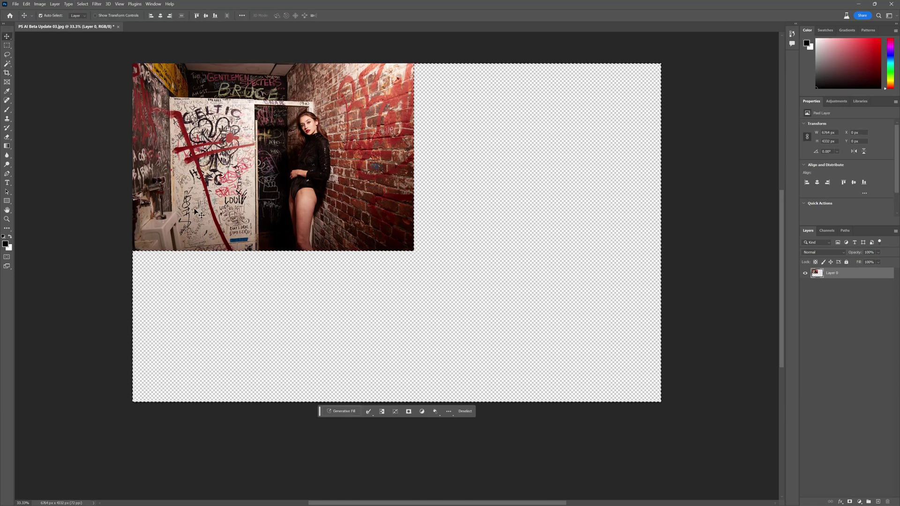
left_click(345, 411)
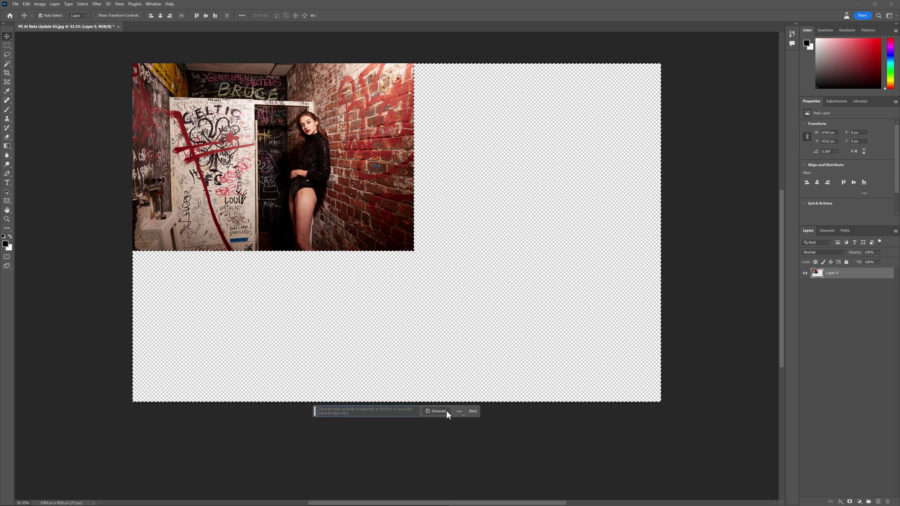
left_click(446, 409)
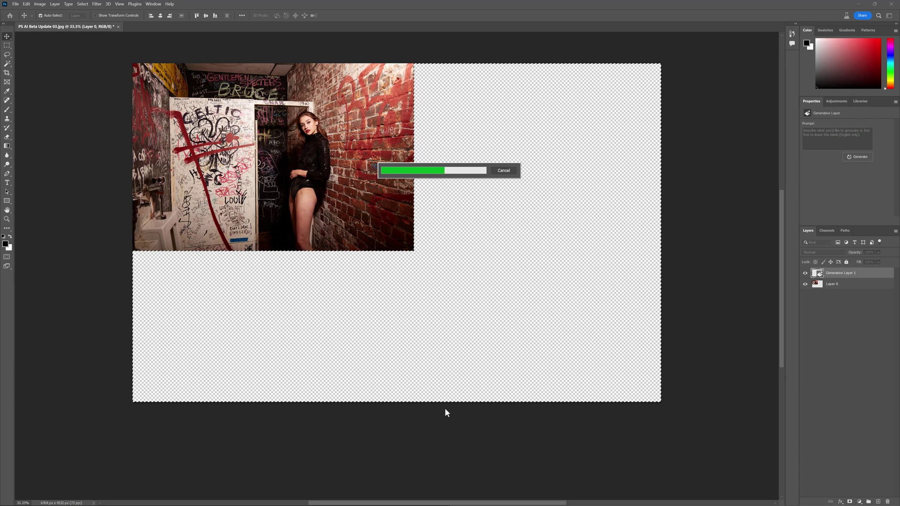
scroll(649, 225, "up", 1)
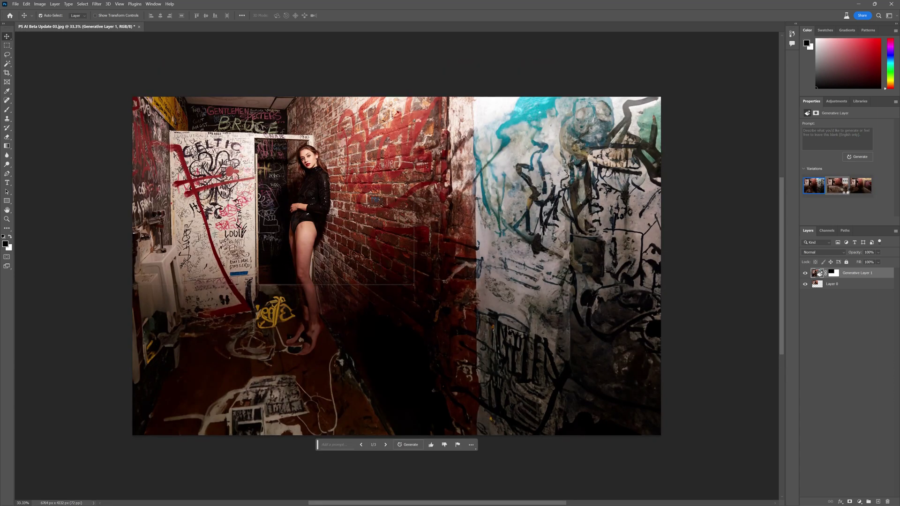
left_click(844, 189)
left_click(857, 190)
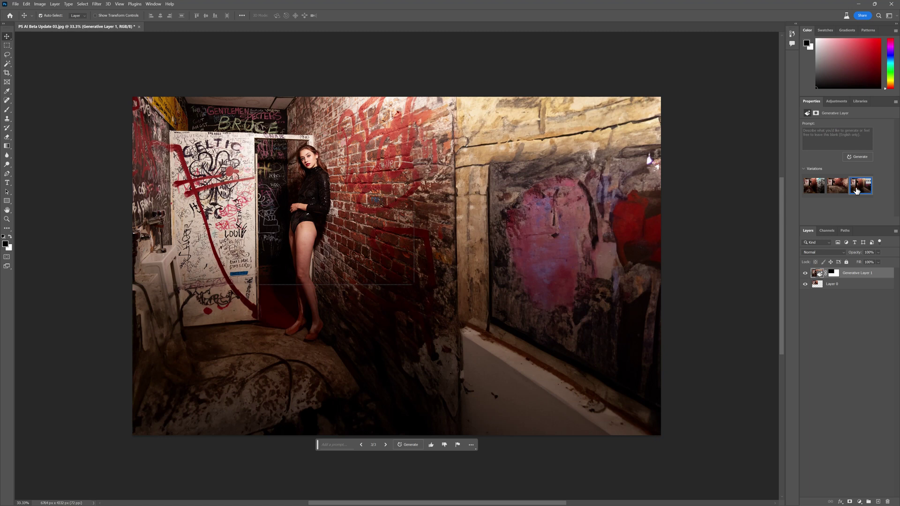
left_click(818, 190)
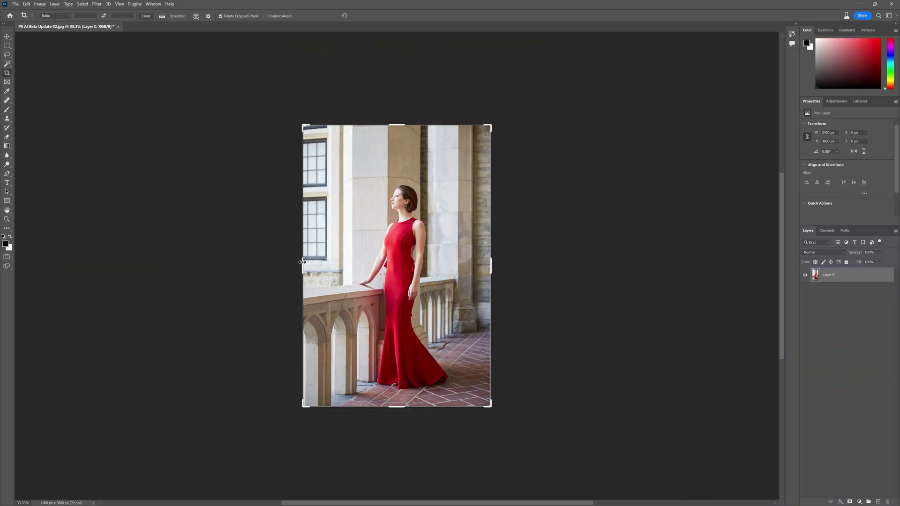
Extend the canvas far to the left and marquee-select the new transparent area
left_click_drag(302, 265, 122, 271)
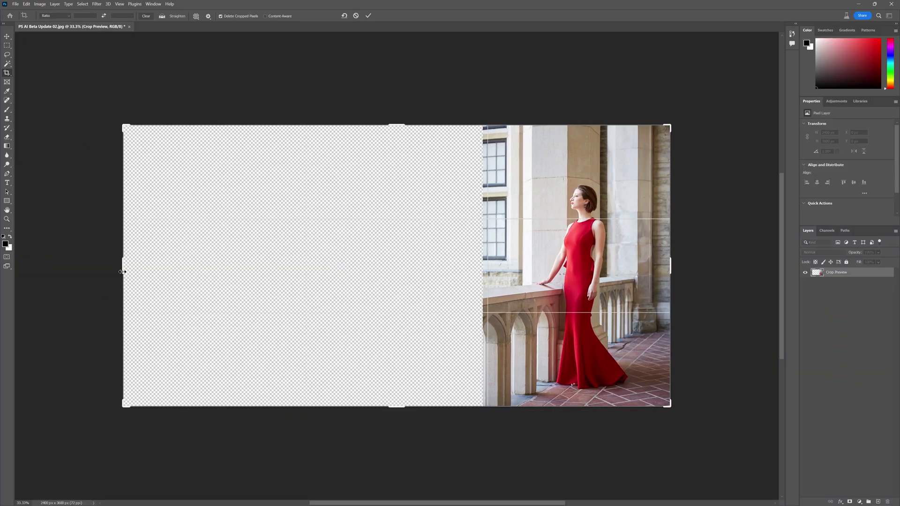
key("Return")
key("m")
left_click_drag(123, 125, 300, 309)
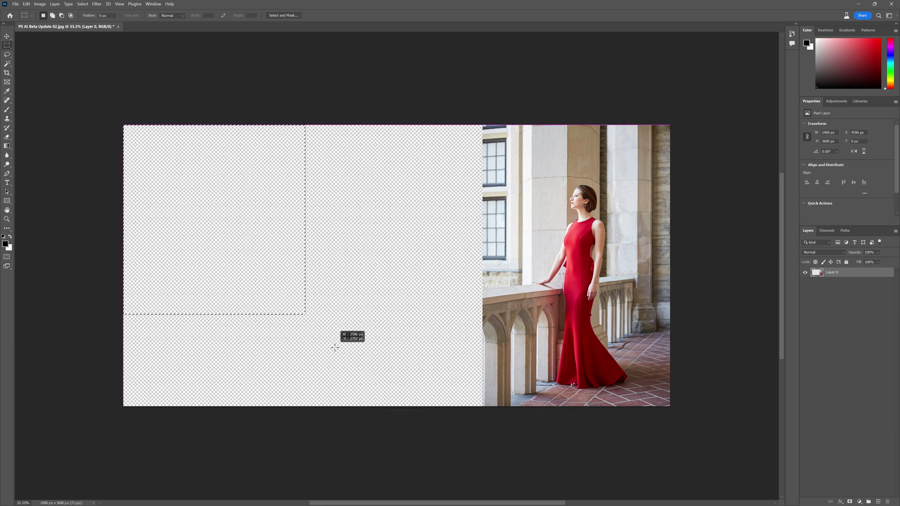
left_click_drag(486, 445, 486, 445)
Generative Fill the selection with the prompt 'overlooking italian village'
left_click(241, 416)
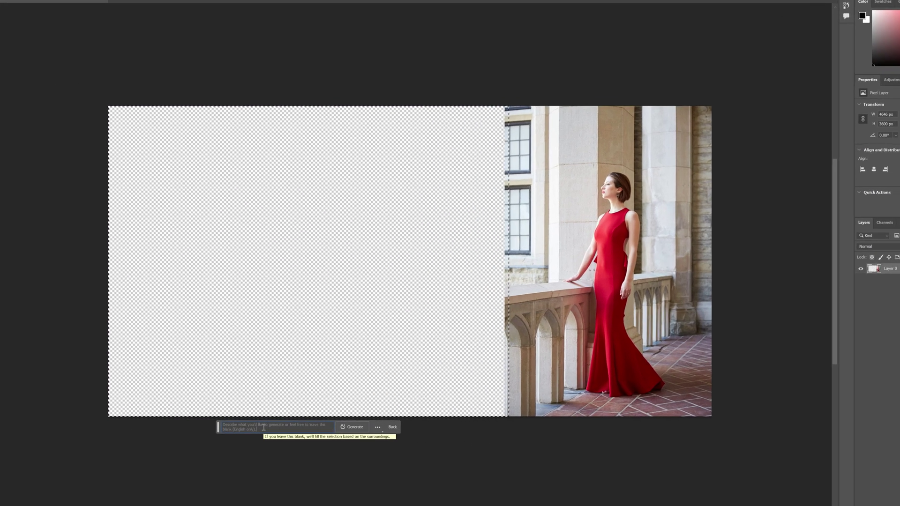
type("overlooking")
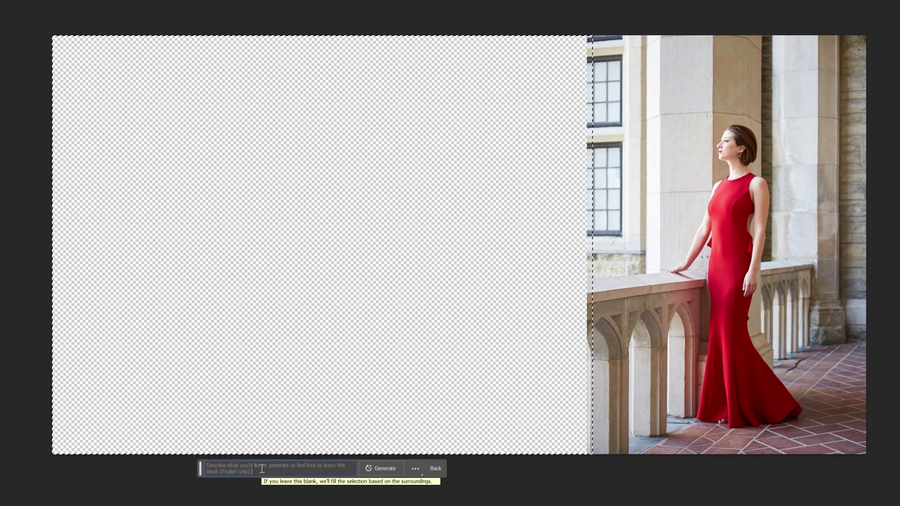
type(" itali")
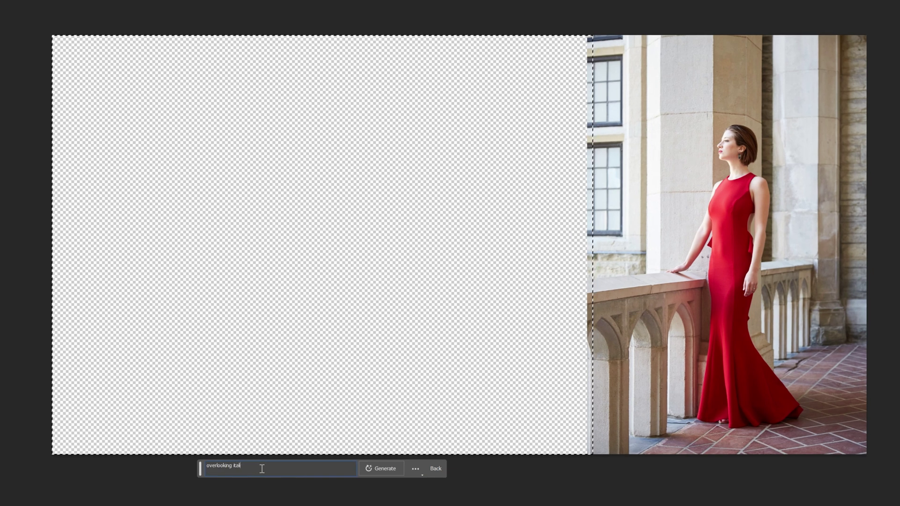
type("an village")
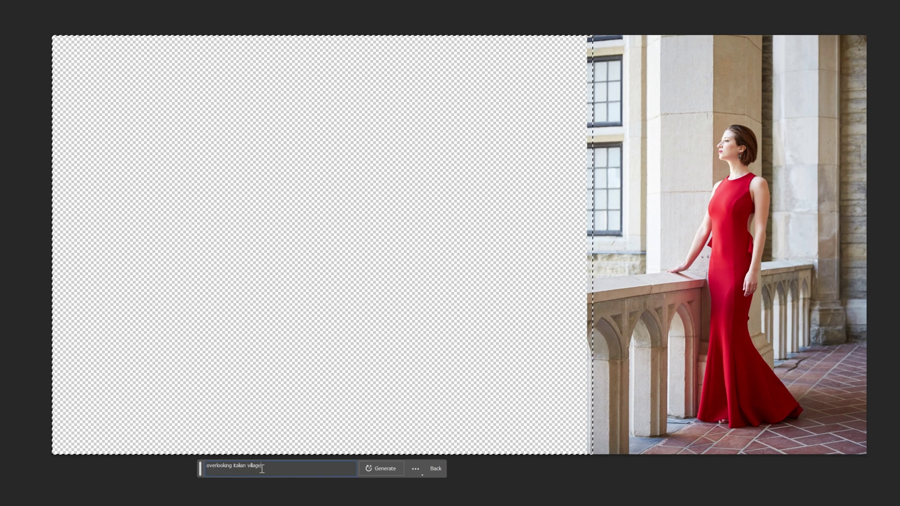
key("Return")
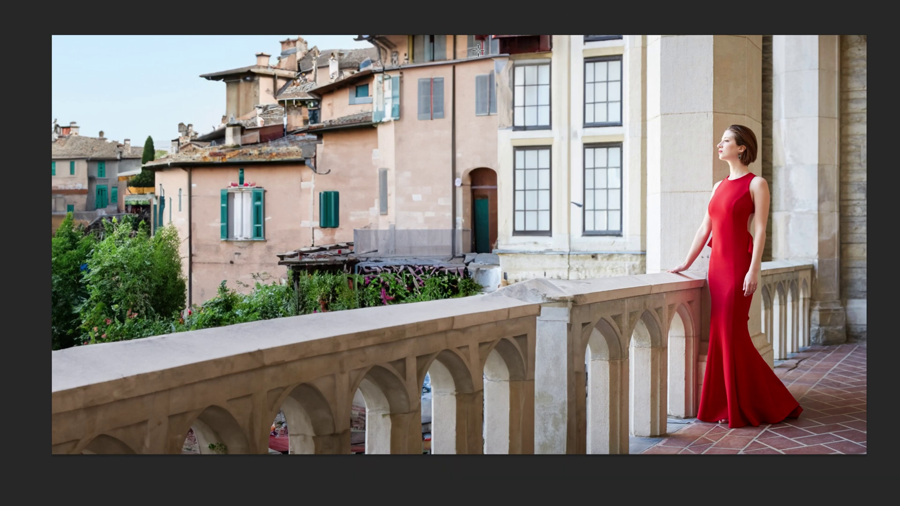
left_click_drag(492, 22, 533, 38)
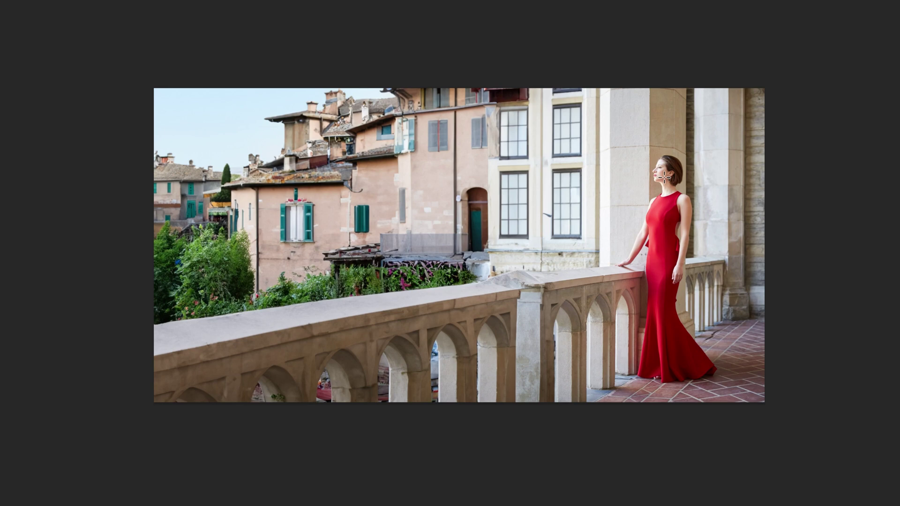
left_click_drag(478, 271, 512, 289)
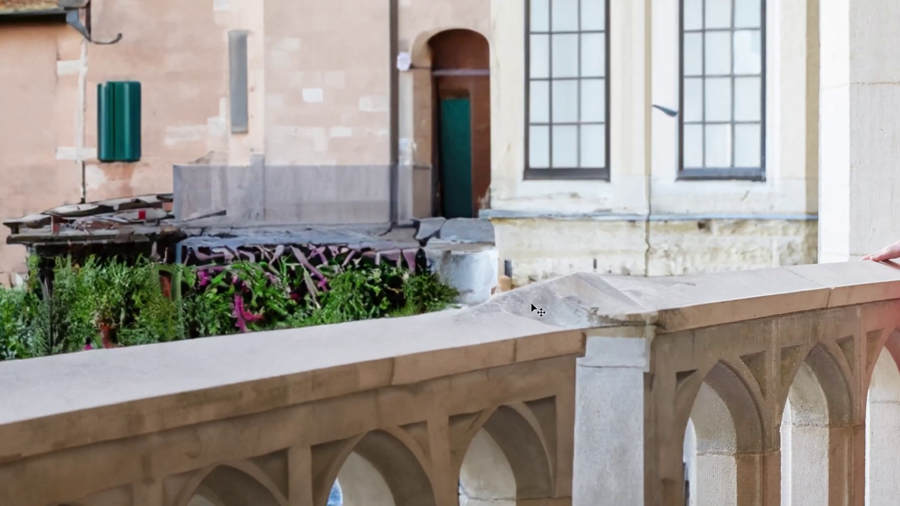